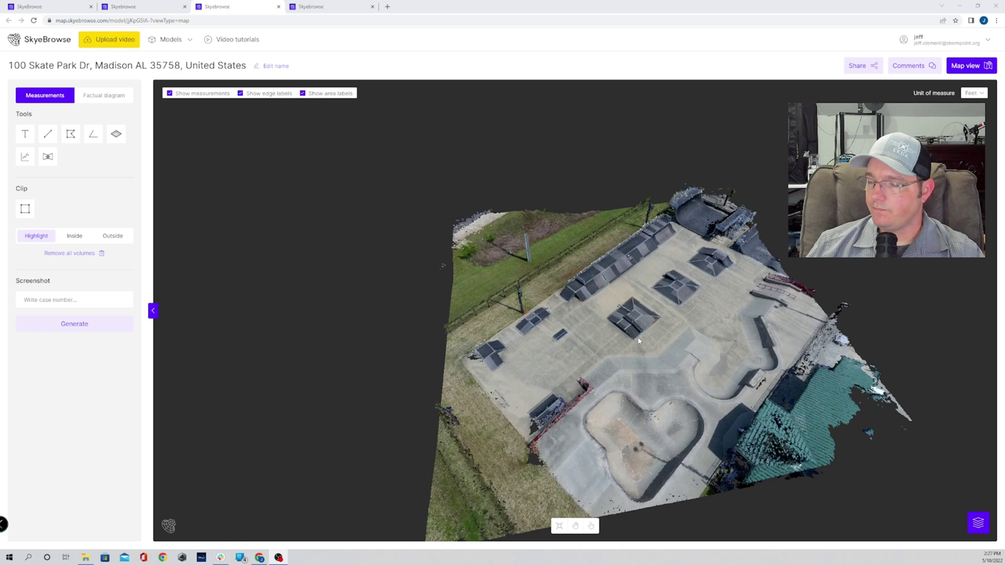
Step: Measure the incline angle between the ground and the sloped edge of the large ramp near the fence
scroll(605, 335, up, 5)
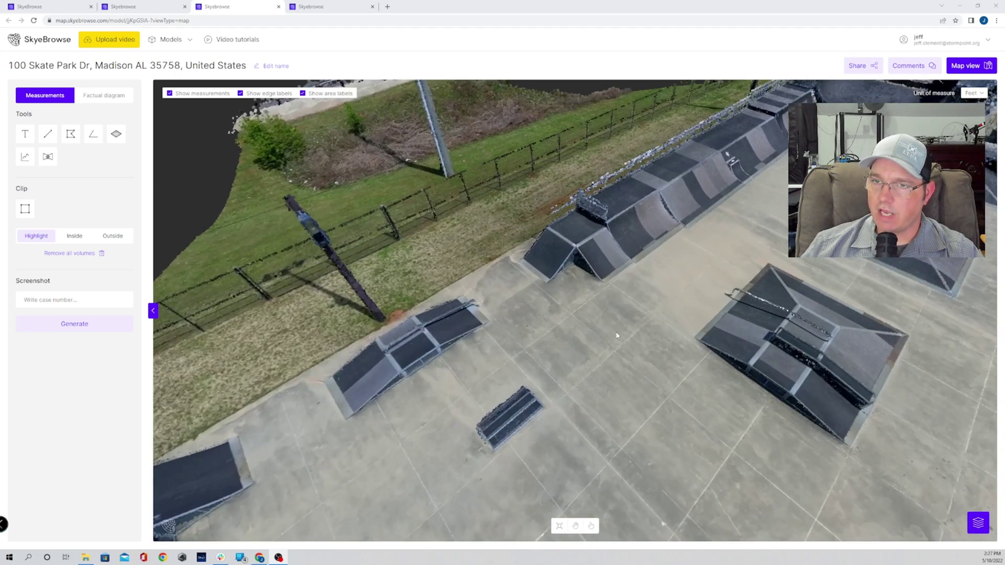
scroll(618, 335, down, 5)
scroll(623, 336, up, 3)
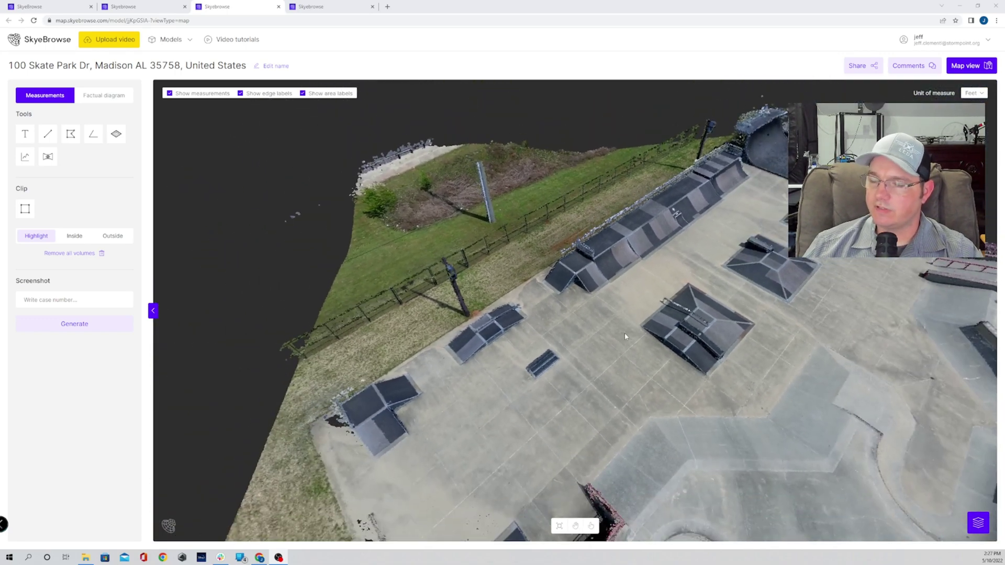
scroll(620, 348, up, 3)
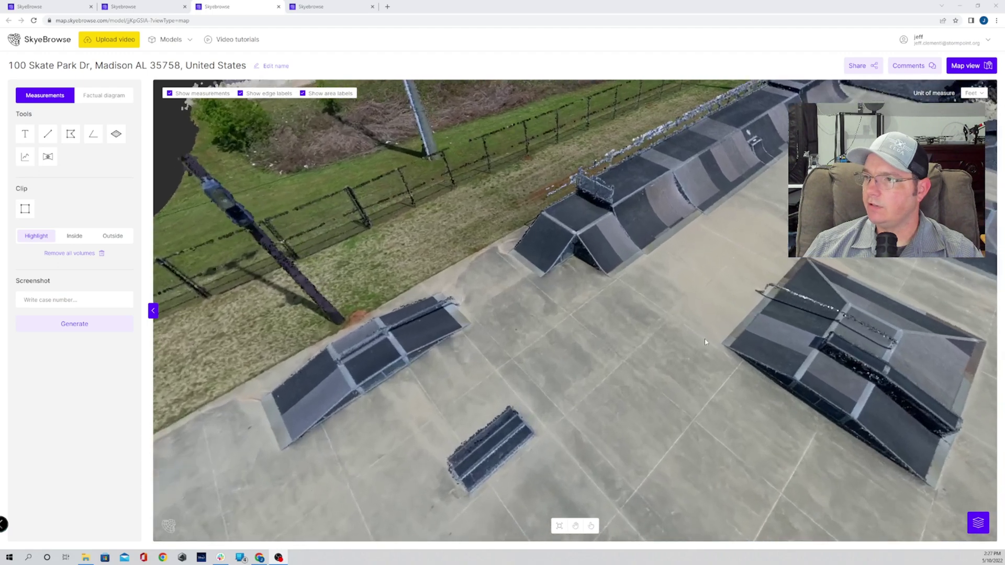
drag(687, 292, 690, 372)
scroll(690, 373, up, 2)
scroll(696, 363, up, 3)
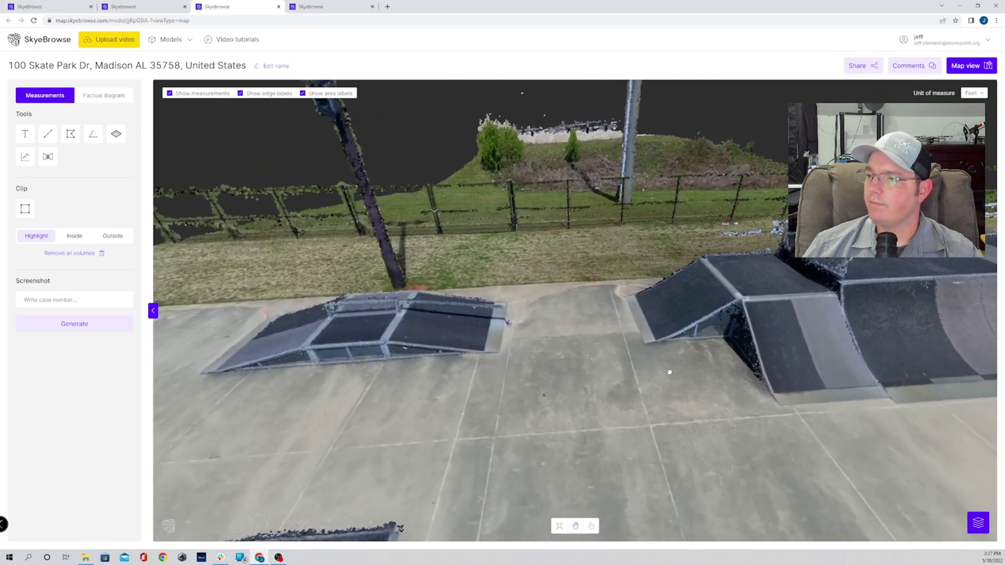
click(93, 135)
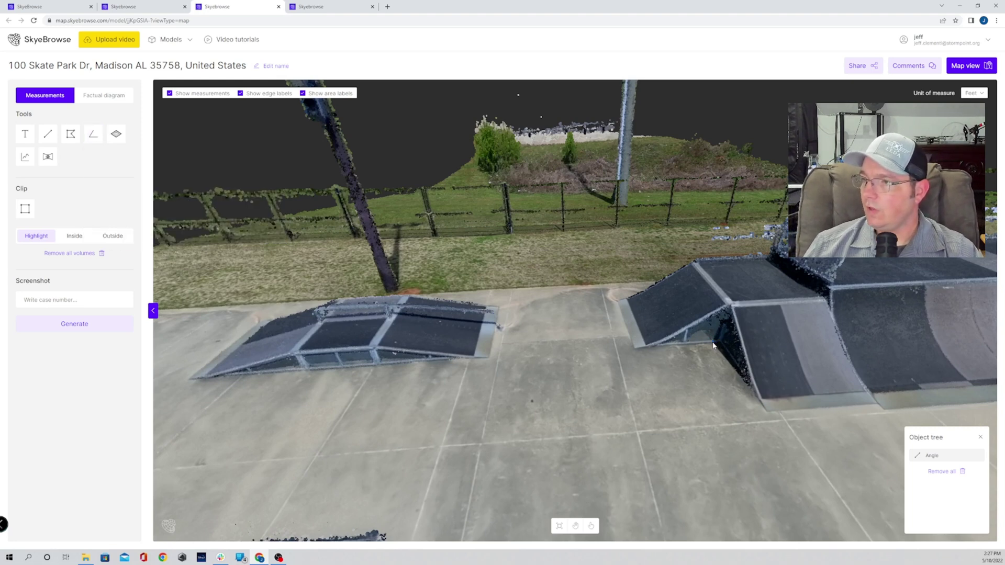
click(652, 348)
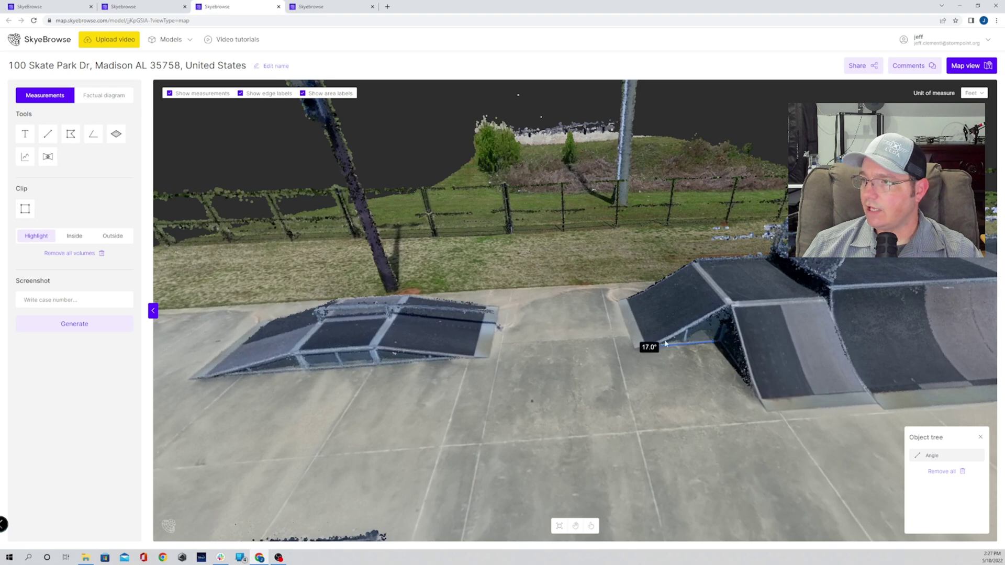
click(729, 308)
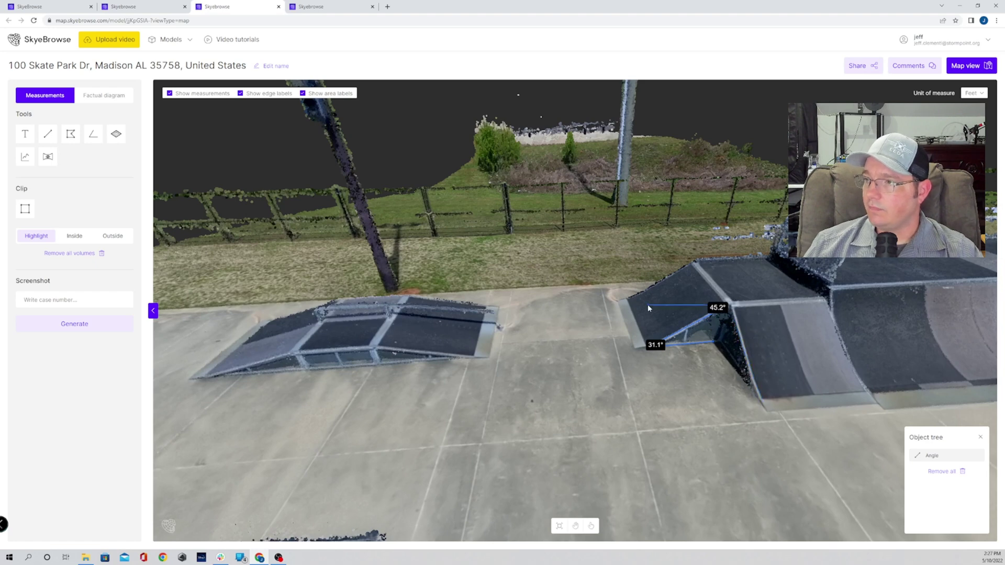
right_click(775, 287)
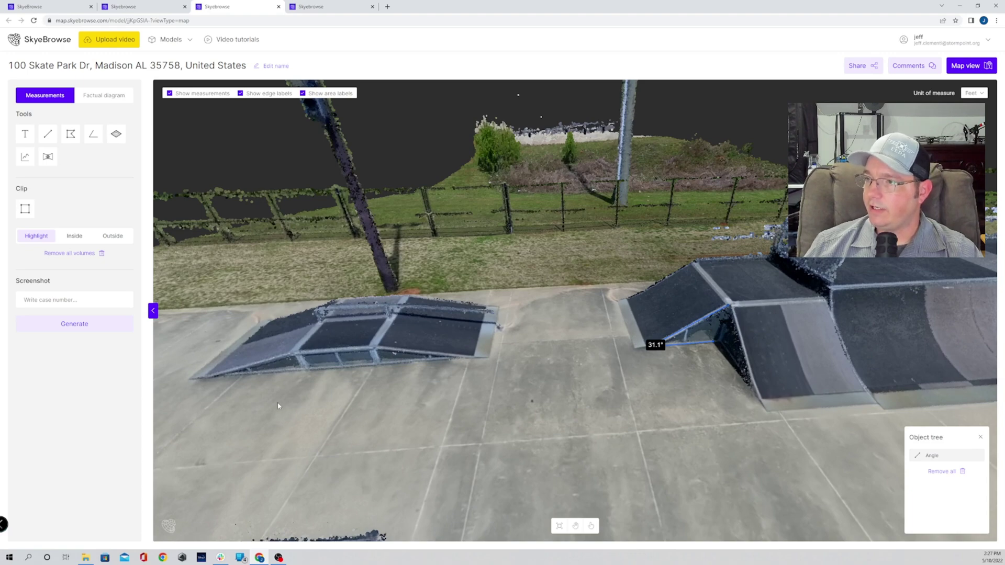
Step: Add an angle measurement between the ground and the near slope of the low ramp beside the light pole
drag(278, 406, 534, 410)
drag(292, 397, 471, 377)
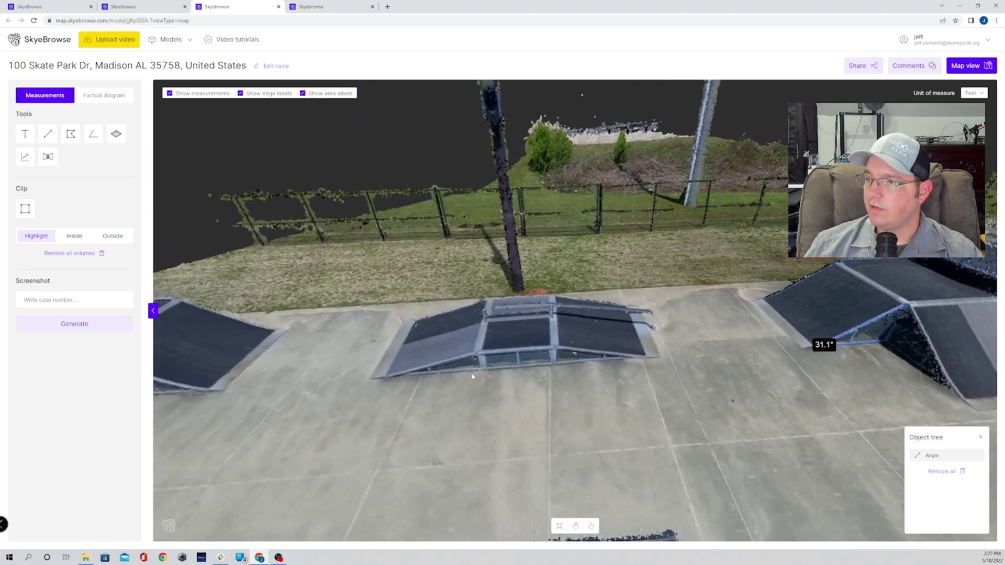
click(94, 134)
click(439, 361)
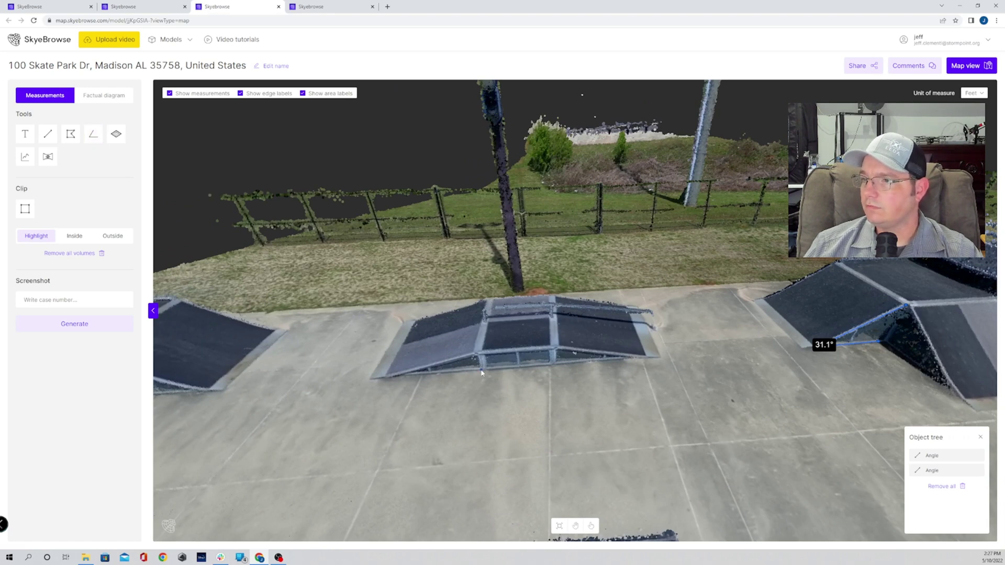
click(389, 378)
drag(774, 403, 699, 357)
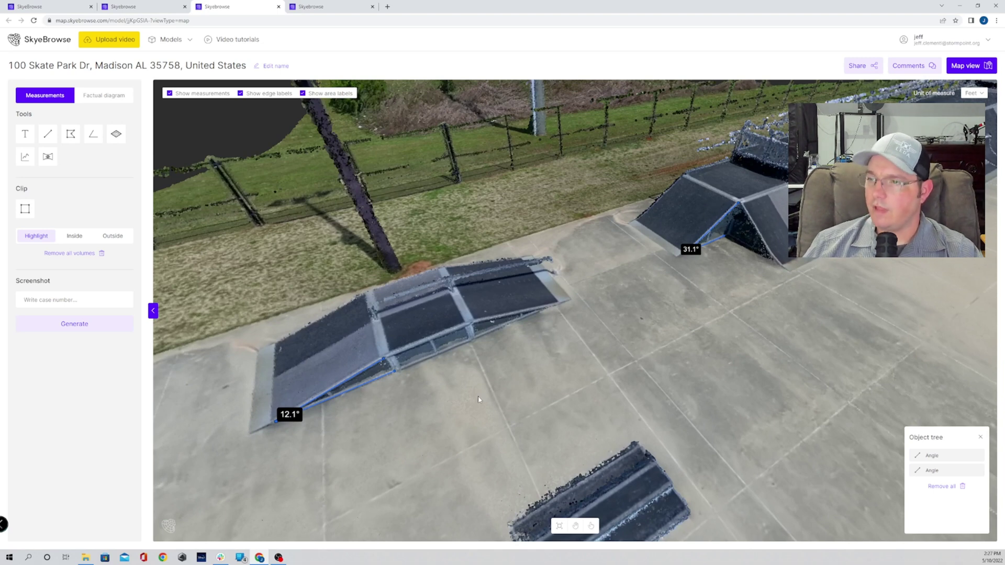
Step: Measure the angle between two crossing concrete joints on the open floor in front of the small box ramp
scroll(723, 318, down, 5)
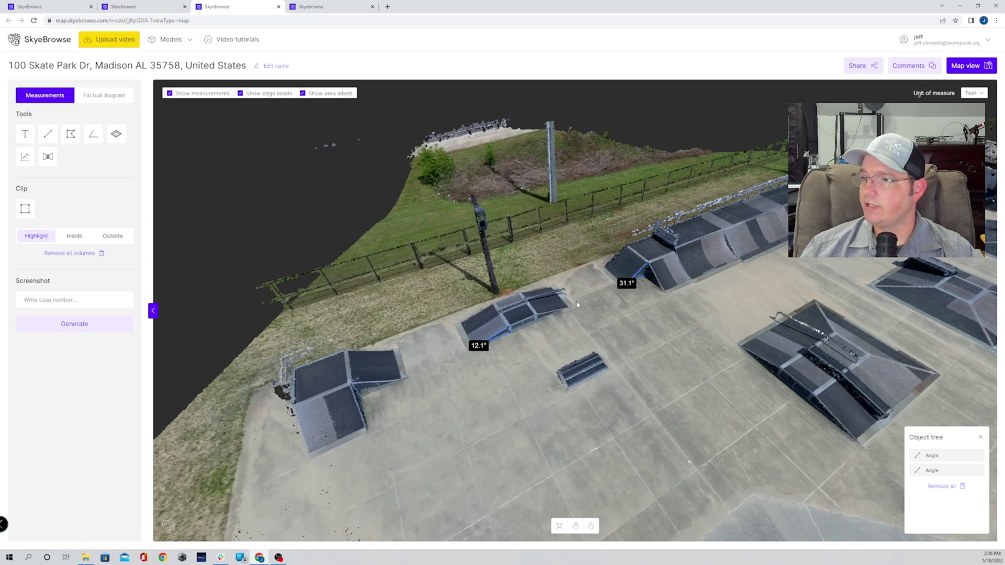
click(93, 134)
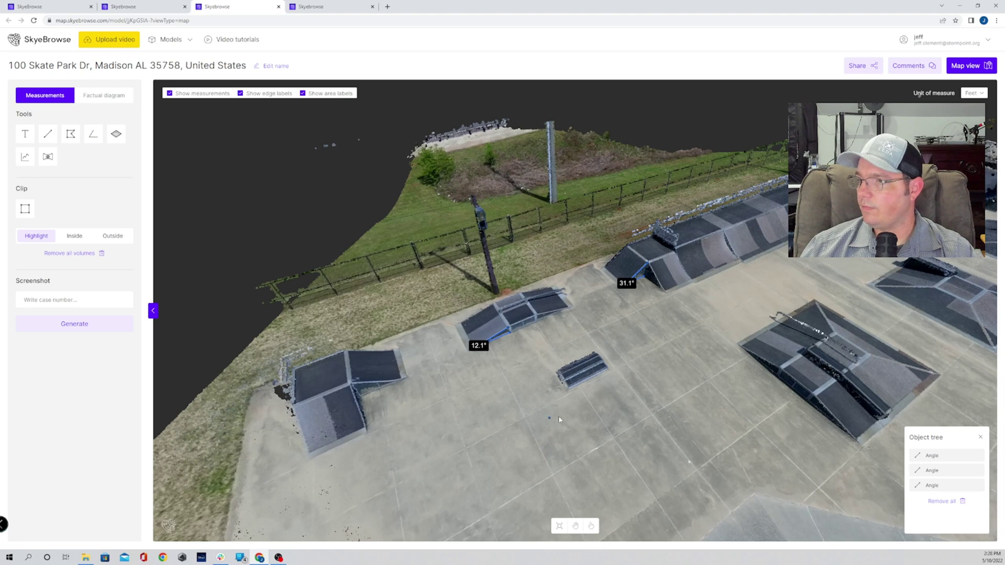
click(526, 419)
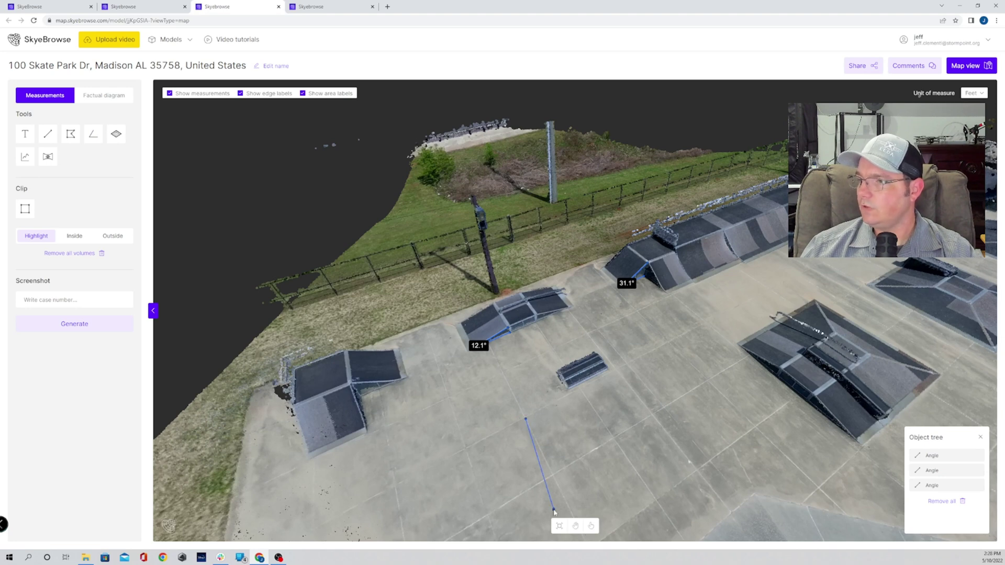
click(553, 476)
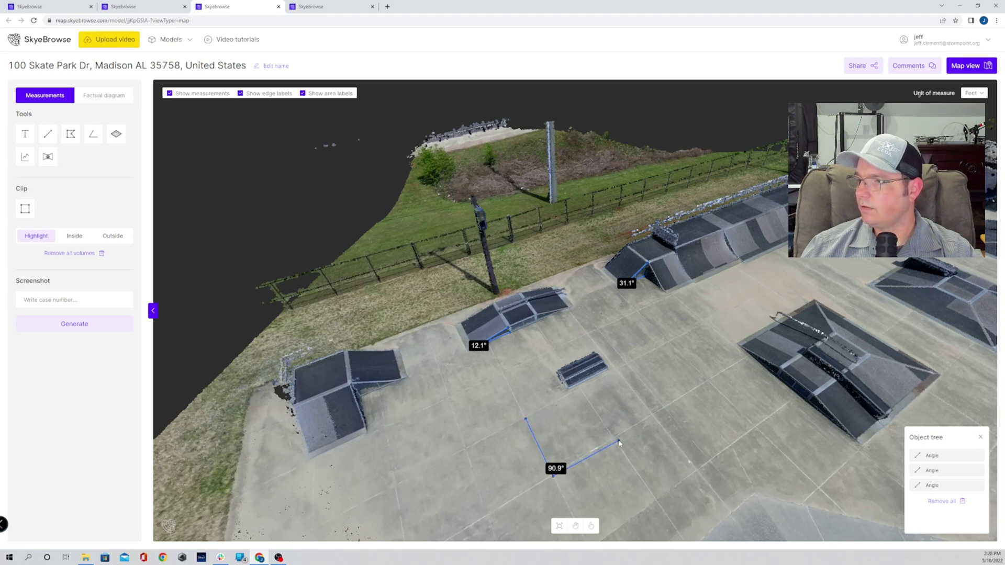
click(615, 443)
Step: Adjust the vertex of the floor angle measurement to fit the concrete joint intersection more precisely
scroll(574, 482, up, 3)
right_drag(574, 482, 698, 361)
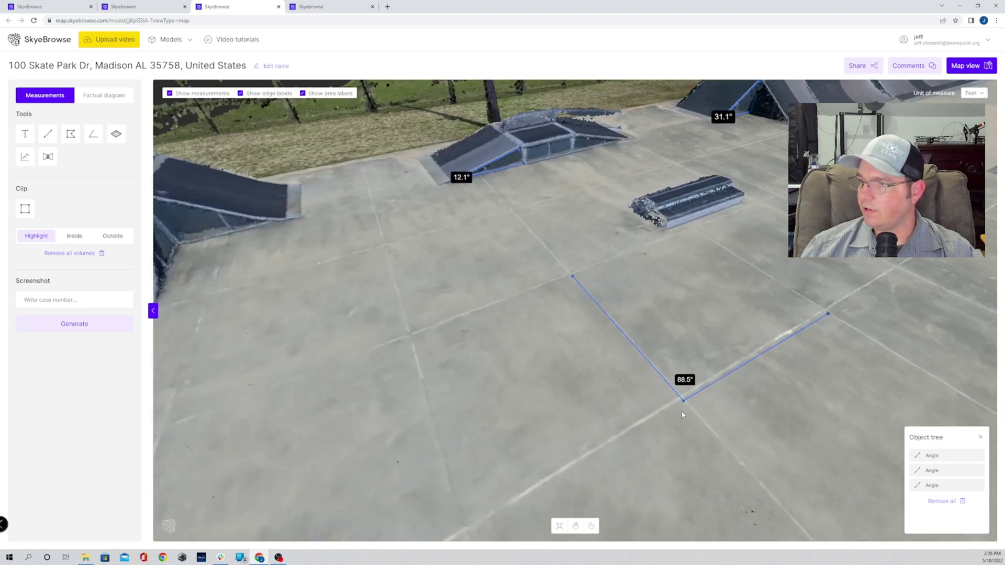
mouse_move(685, 400)
drag(683, 403, 681, 401)
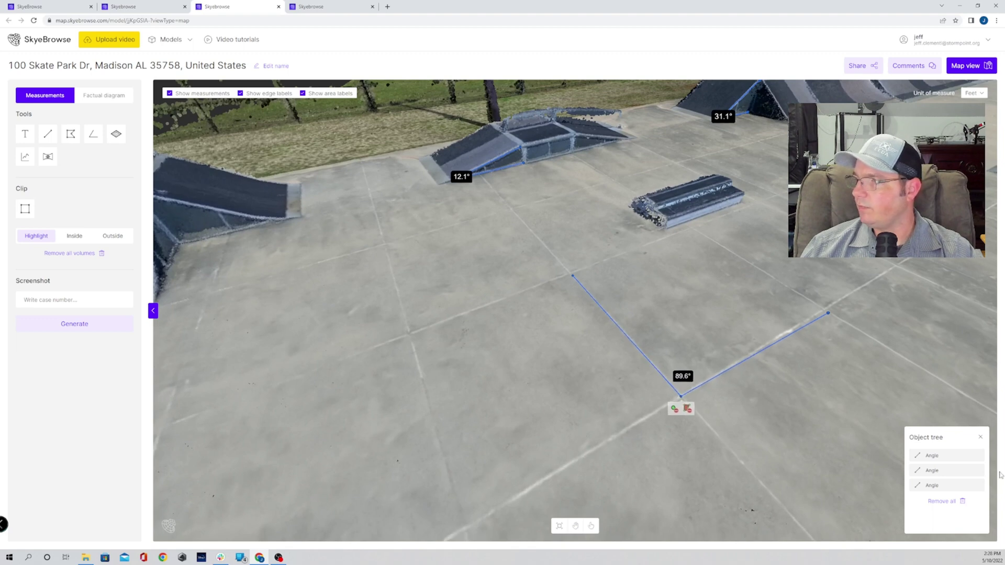
key(ctrl+a)
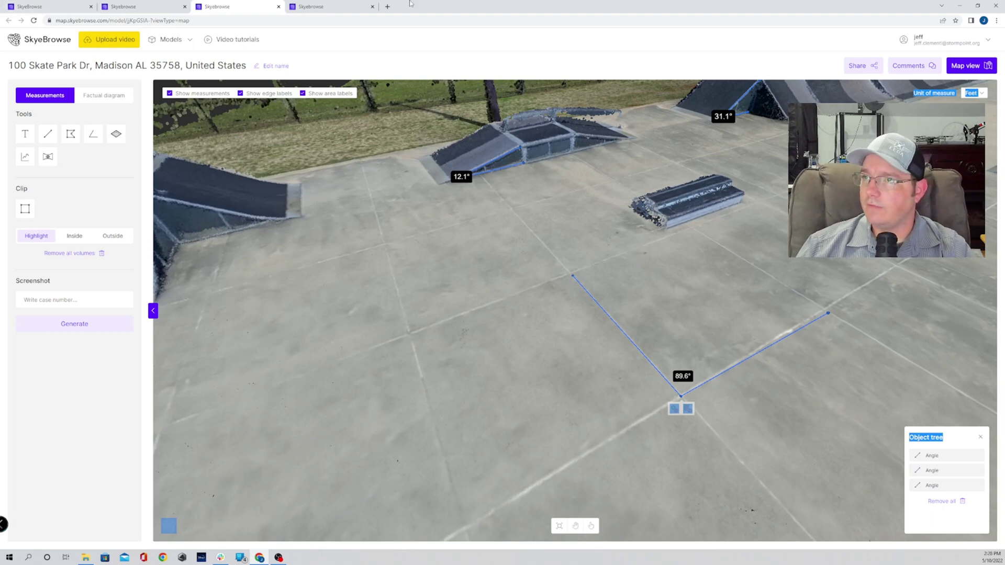
Step: Switch to the Cleburne Protest model and get a close view of the block around the multi-storey brick building
click(325, 6)
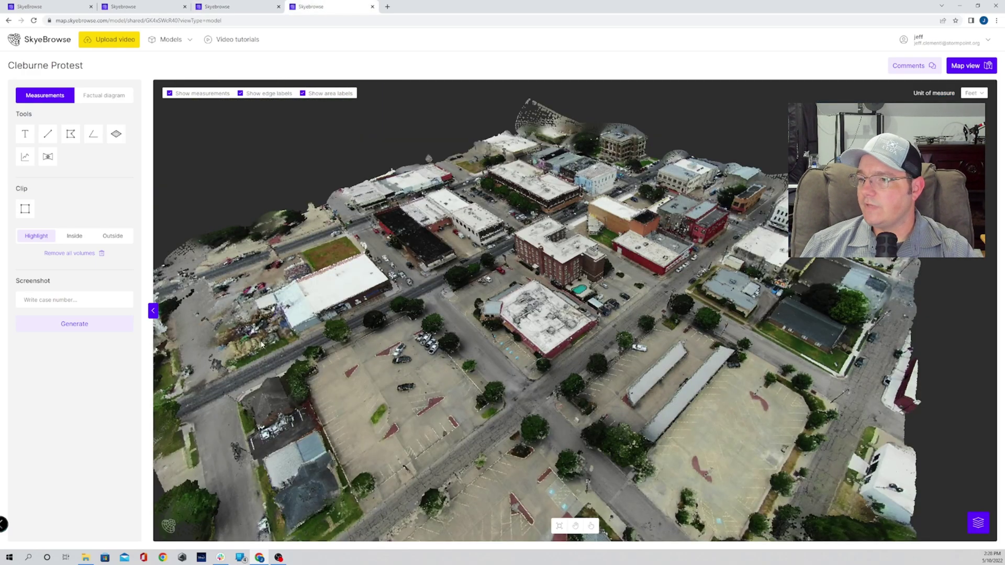
drag(260, 345, 489, 390)
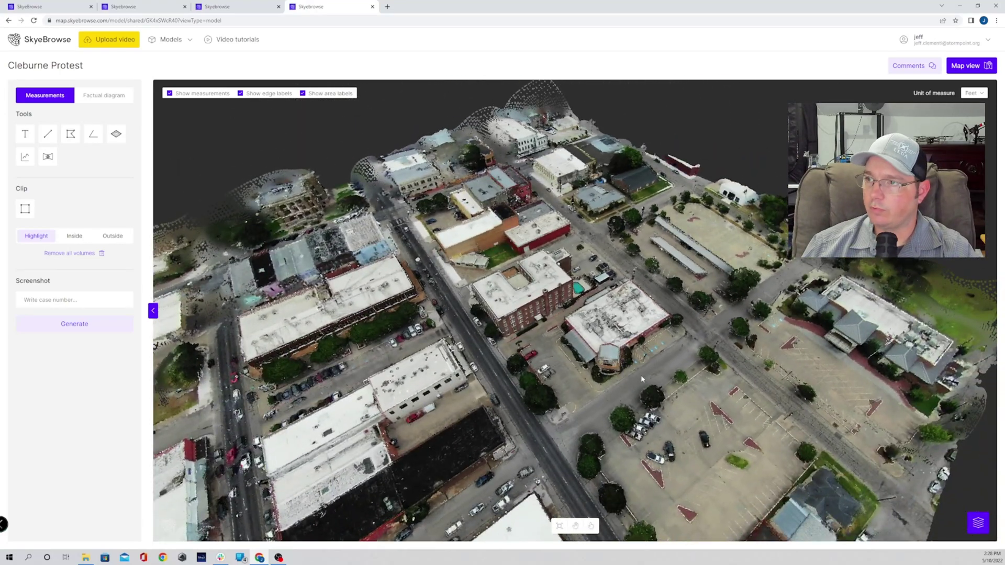
drag(599, 456, 603, 342)
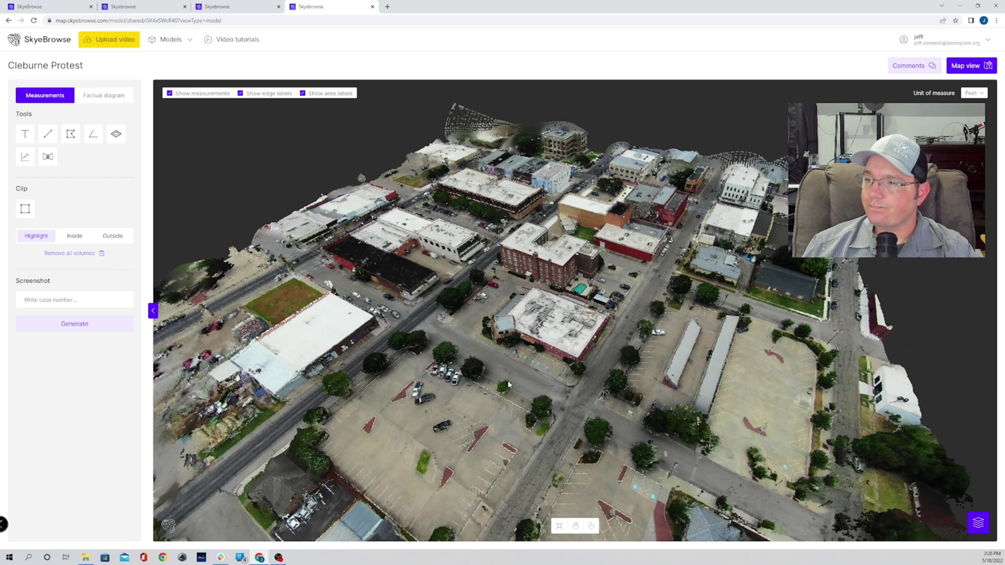
scroll(615, 339, up, 5)
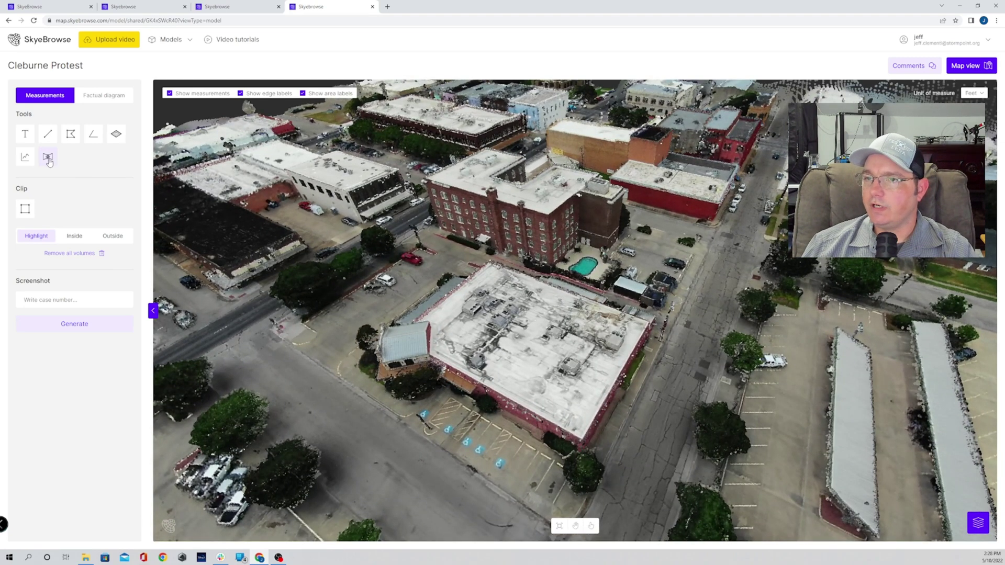
Step: View the scene from a camera point on the upper wall of the brick building, looking over the neighbouring parking lot
mouse_move(49, 162)
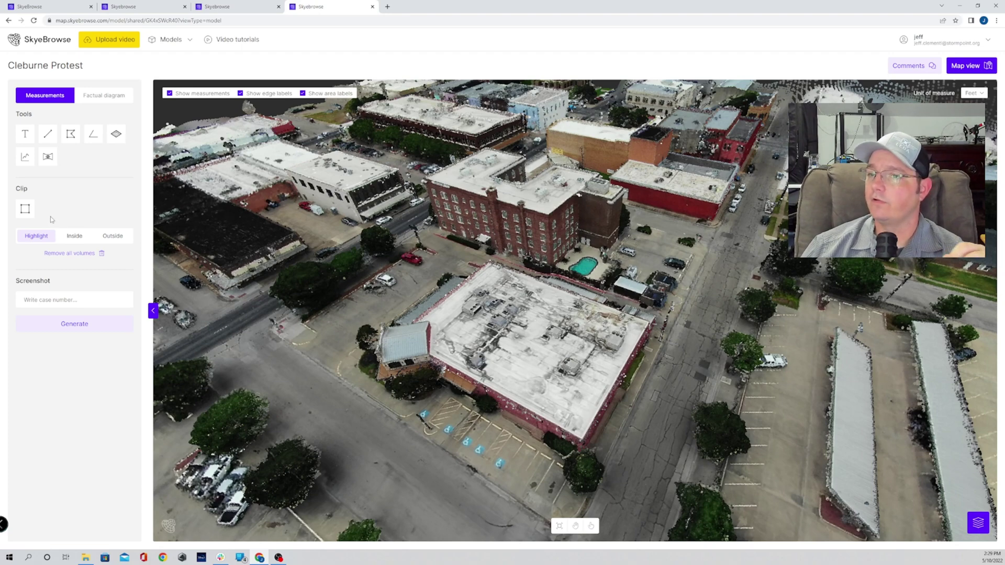
click(48, 160)
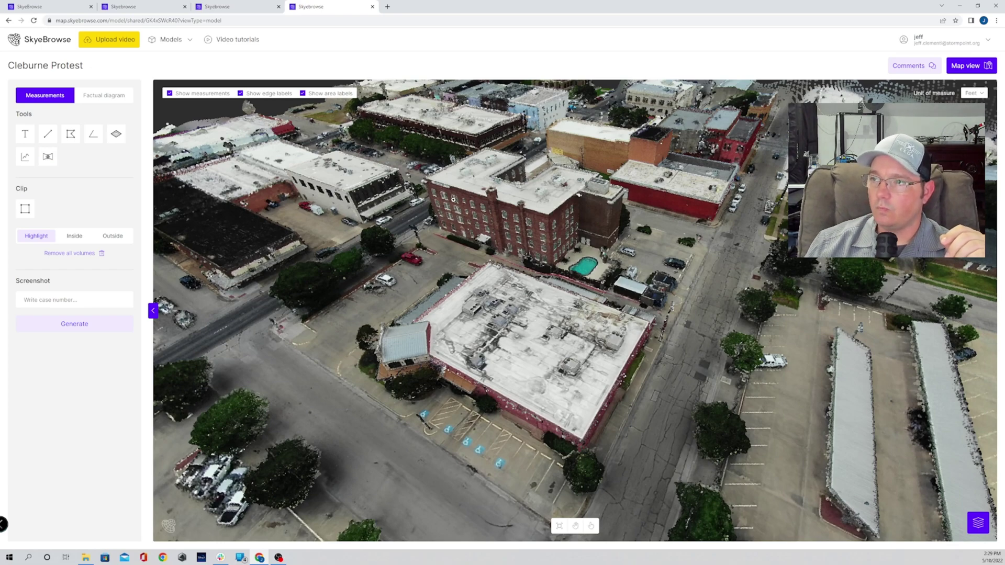
click(455, 199)
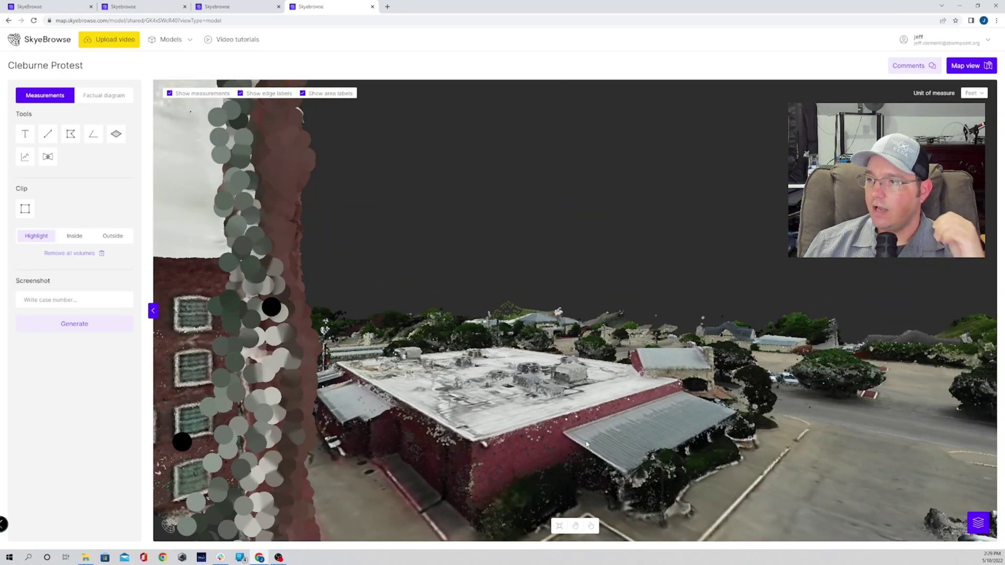
drag(777, 428, 356, 417)
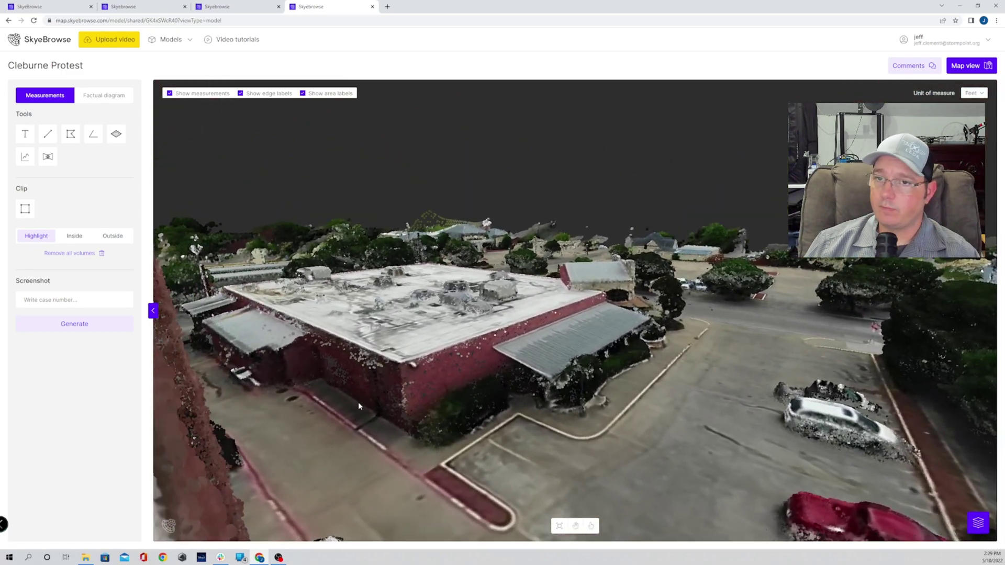
mouse_move(604, 409)
mouse_down()
mouse_move(738, 387)
mouse_move(604, 407)
mouse_up()
Step: Add a text annotation named "Camera 1" at the upper street-side corner of the brick building
scroll(605, 407, down, 10)
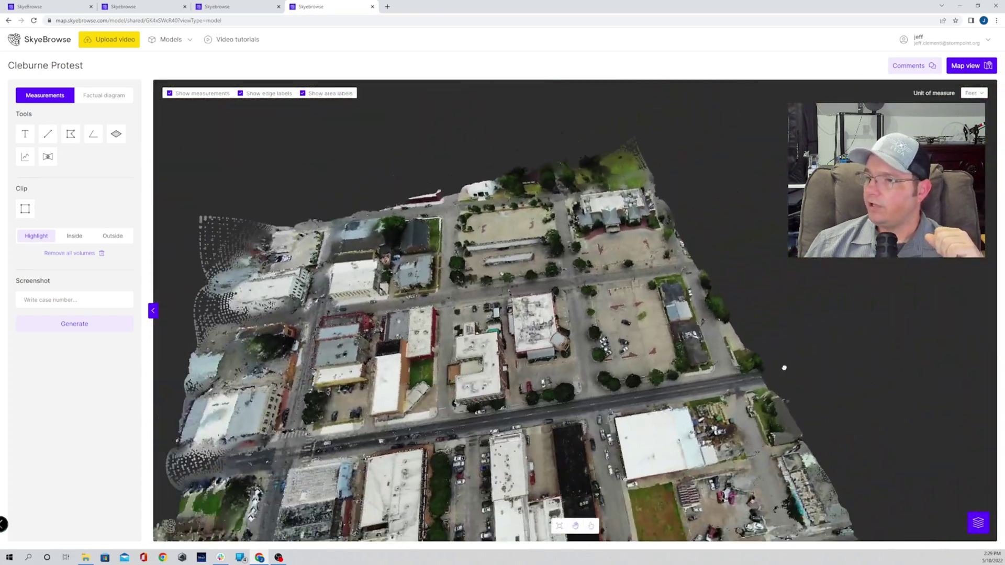
right_drag(784, 368, 818, 354)
scroll(575, 326, up, 7)
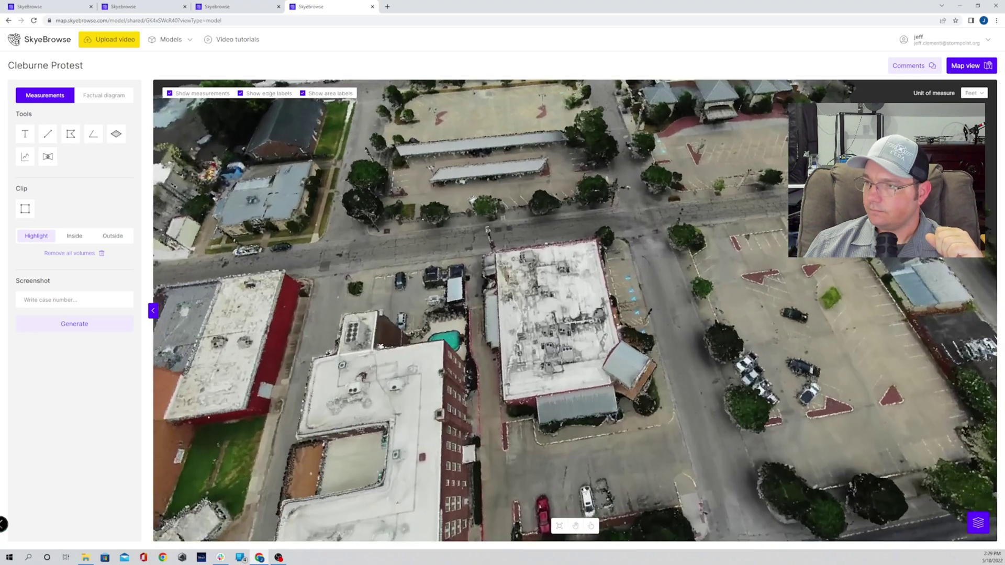
drag(581, 481, 375, 332)
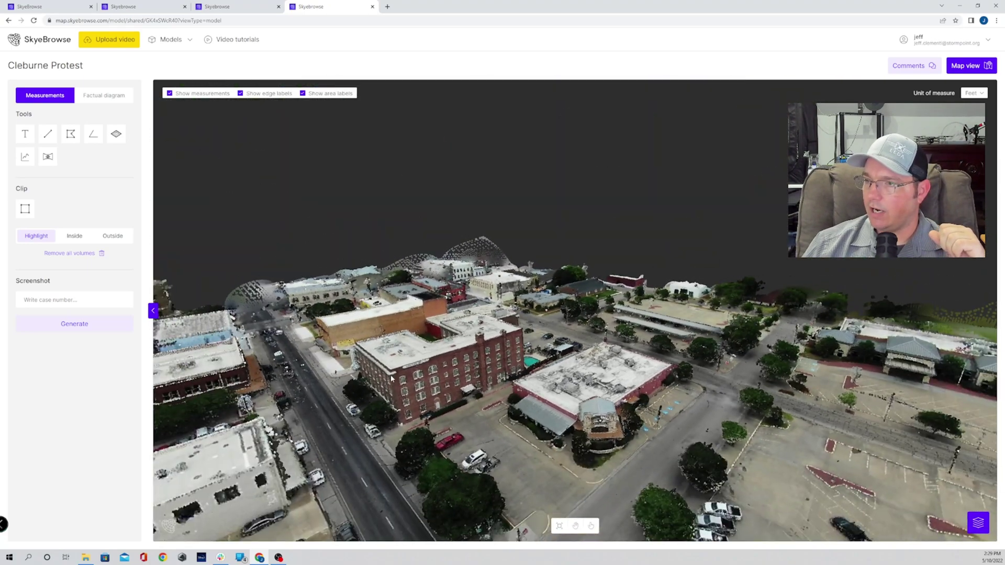
click(24, 134)
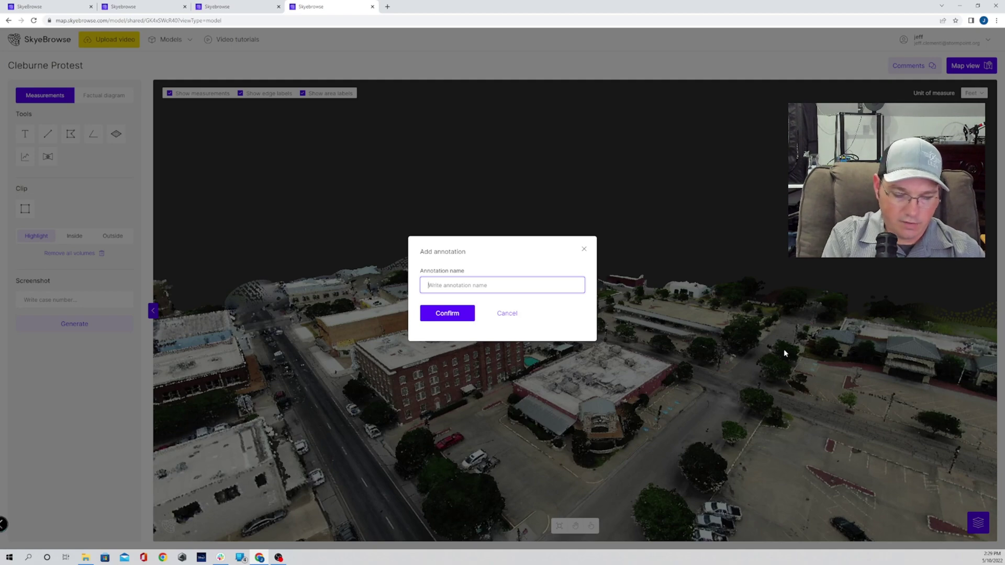
text(Camera 1)
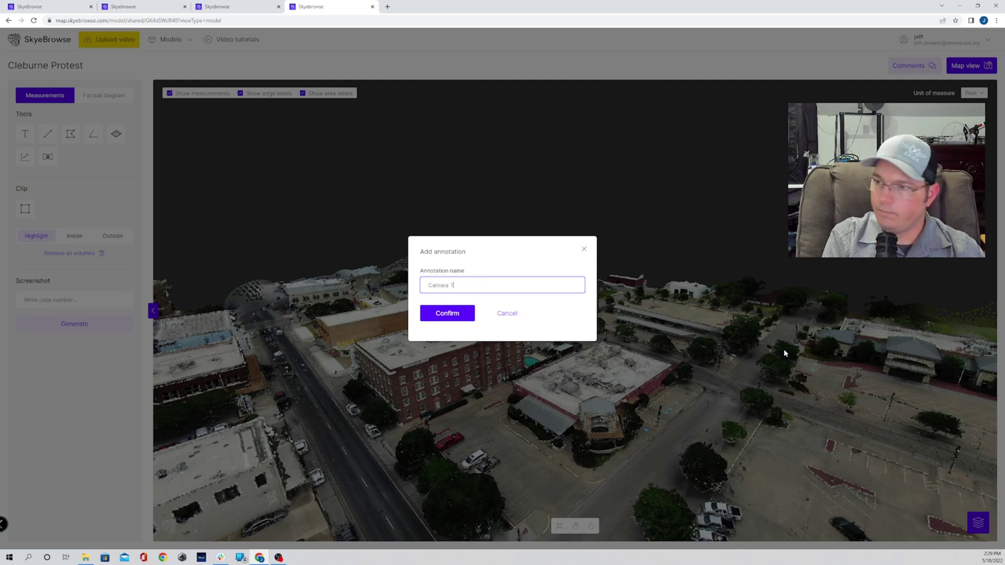
key(Return)
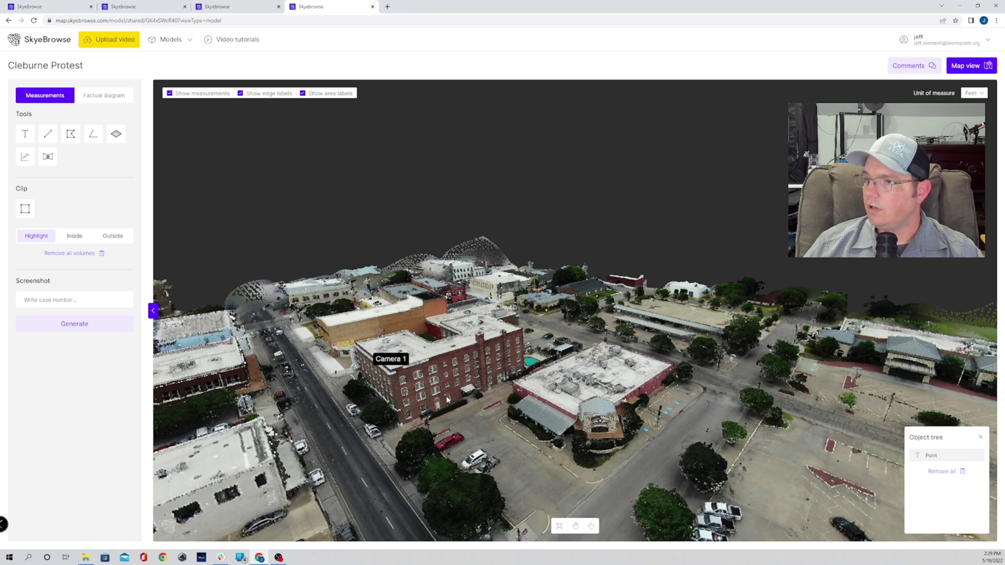
Step: View the scene from the Camera 1 point and examine its coverage of the parking lot, street and opposite buildings
right_drag(421, 392, 466, 375)
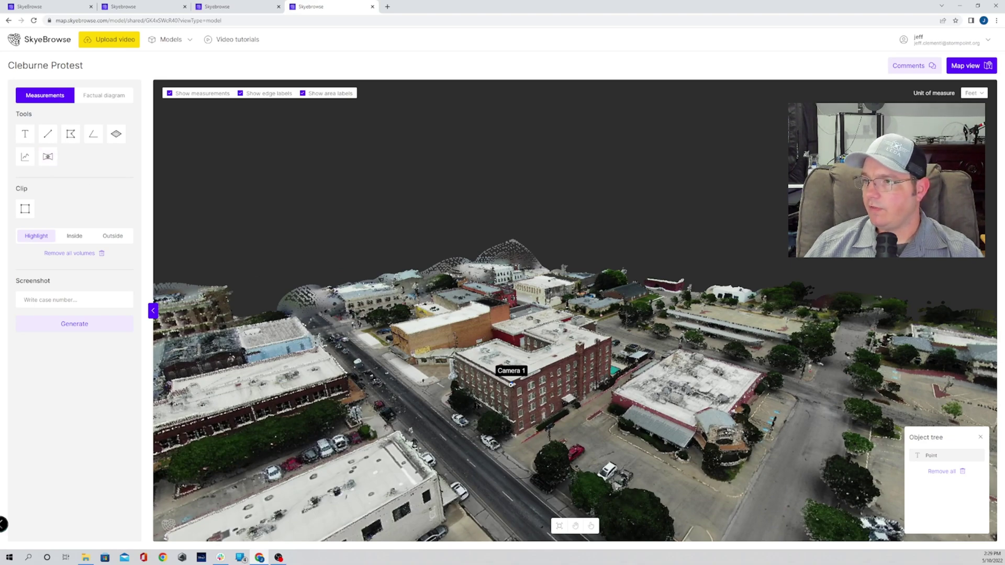
click(511, 385)
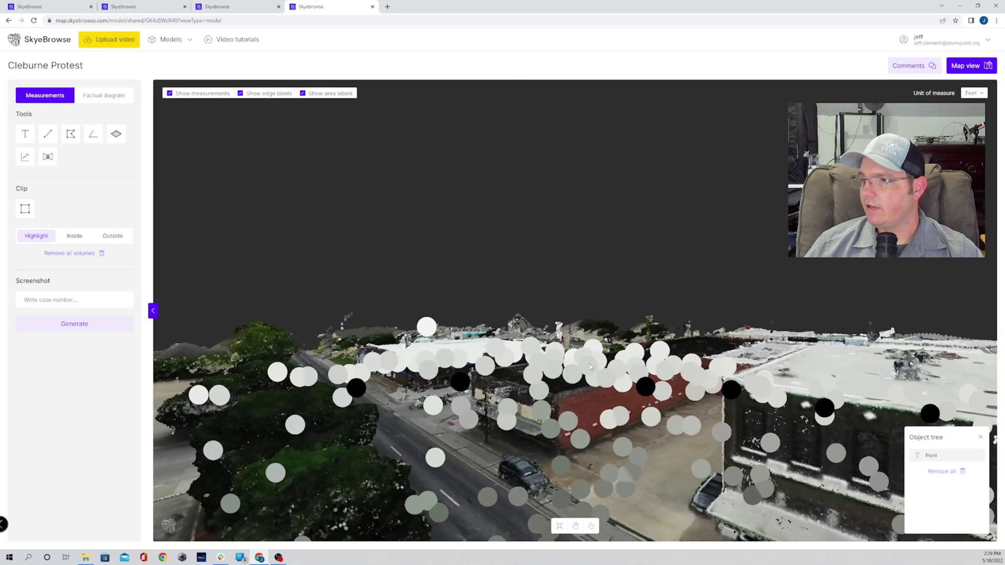
drag(234, 363, 149, 410)
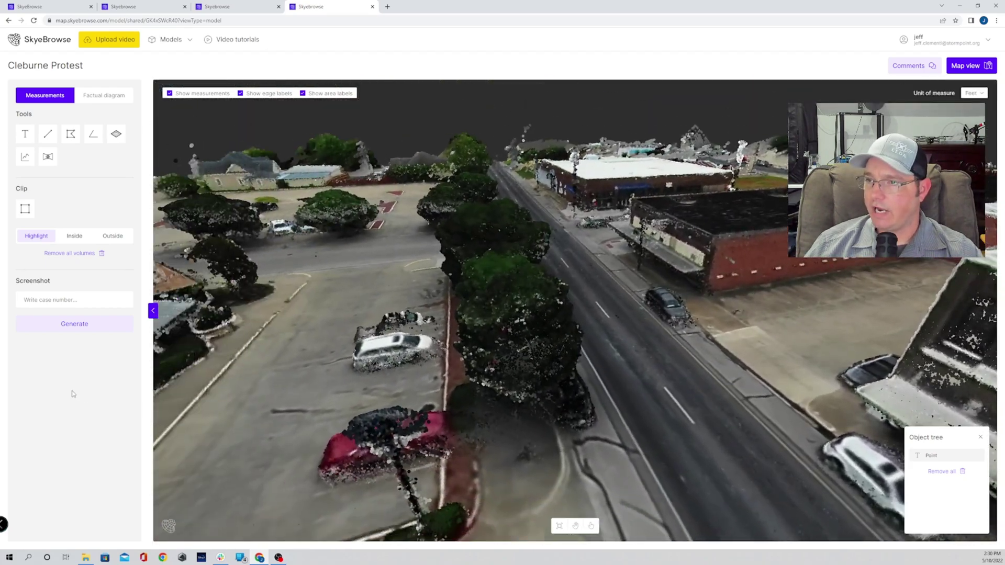
drag(157, 337, 898, 313)
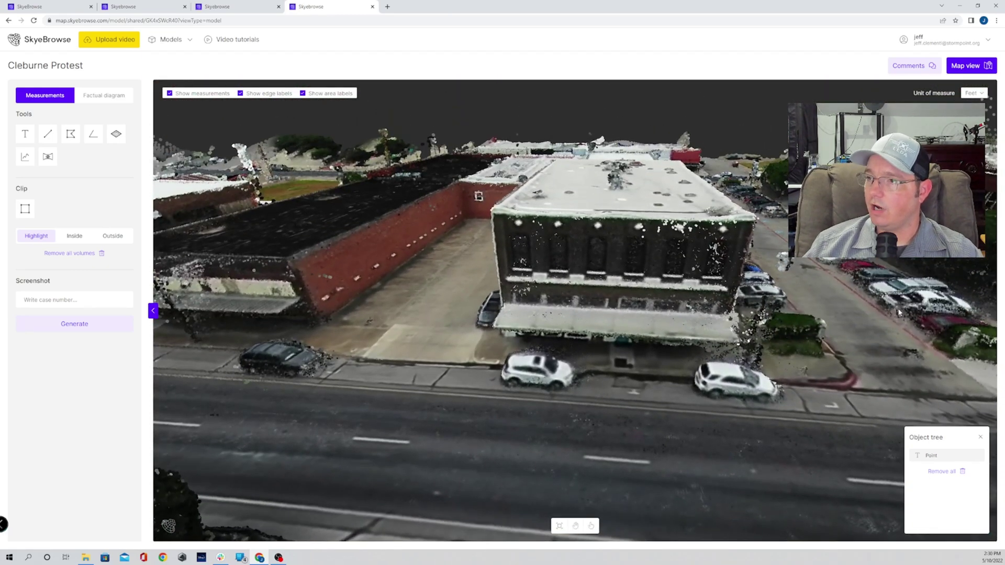